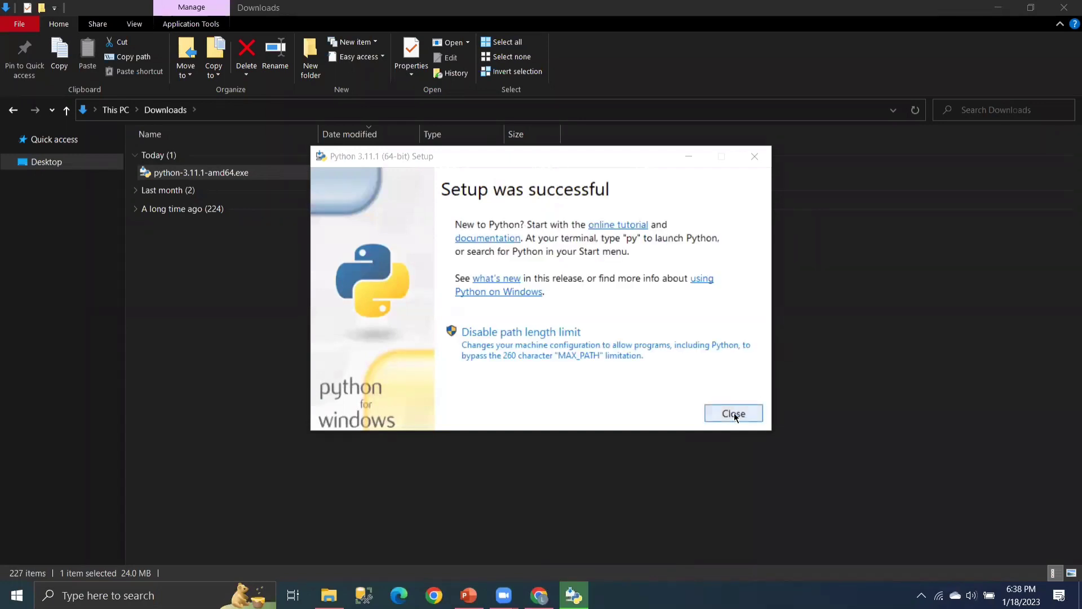
Step: Close the finished Python setup and download the Visual Studio Code installer for Windows from the Visual Studio Code site
click(734, 414)
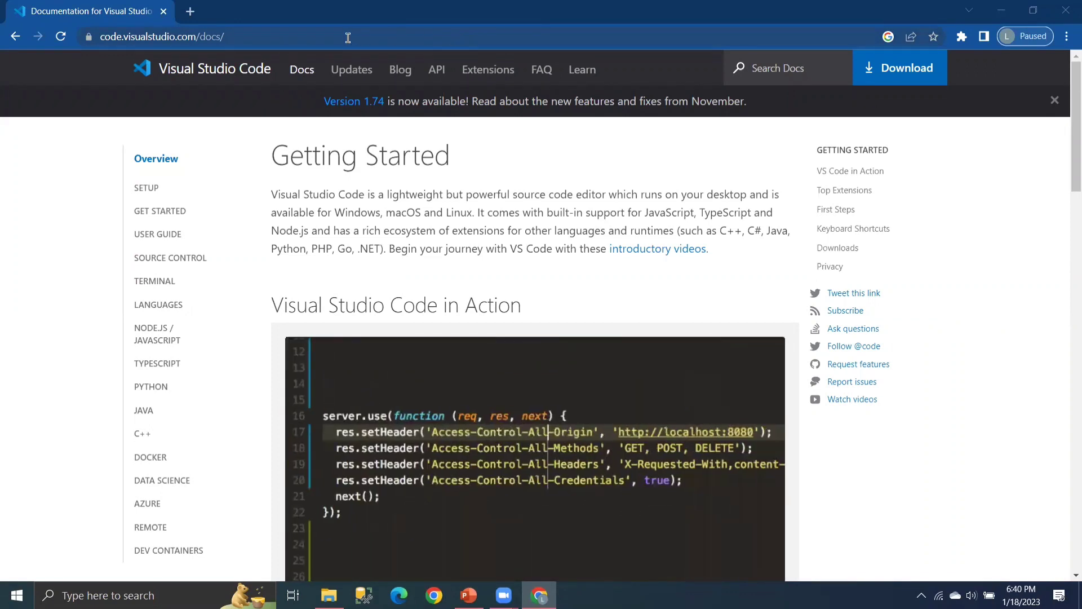
click(881, 79)
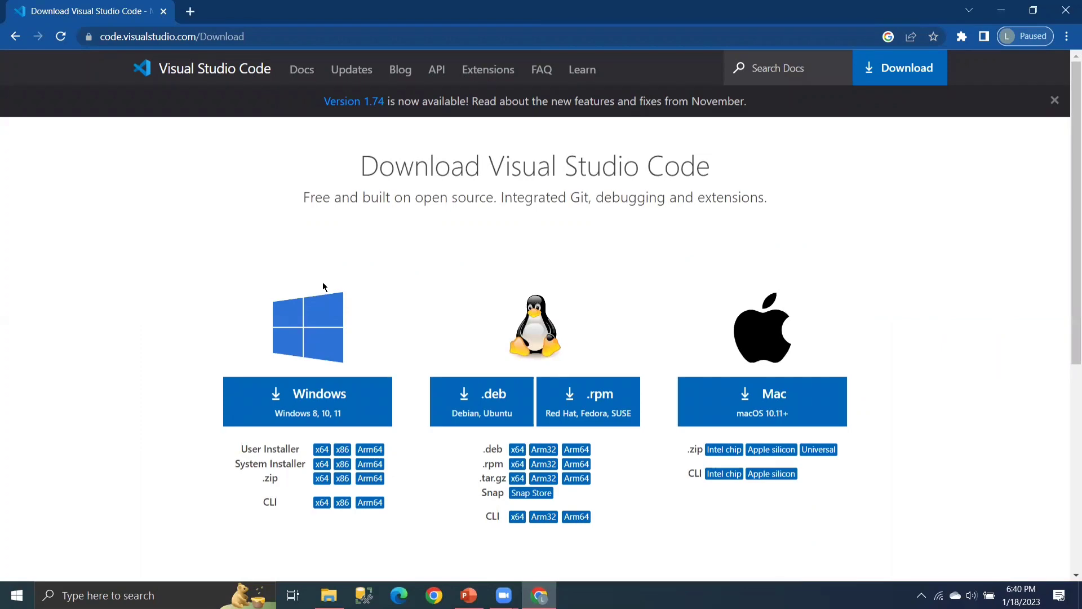
click(292, 404)
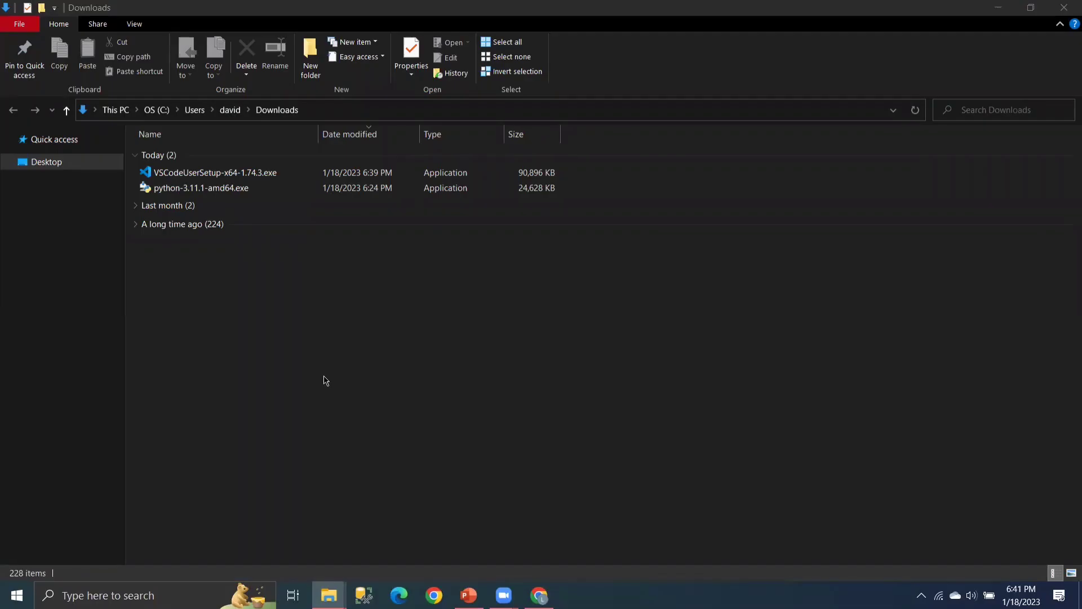
Step: Install Visual Studio Code from VSCodeUserSetup-x64-1.74.3.exe, accepting the license agreement and keeping the default options, and launch it
double_click(248, 177)
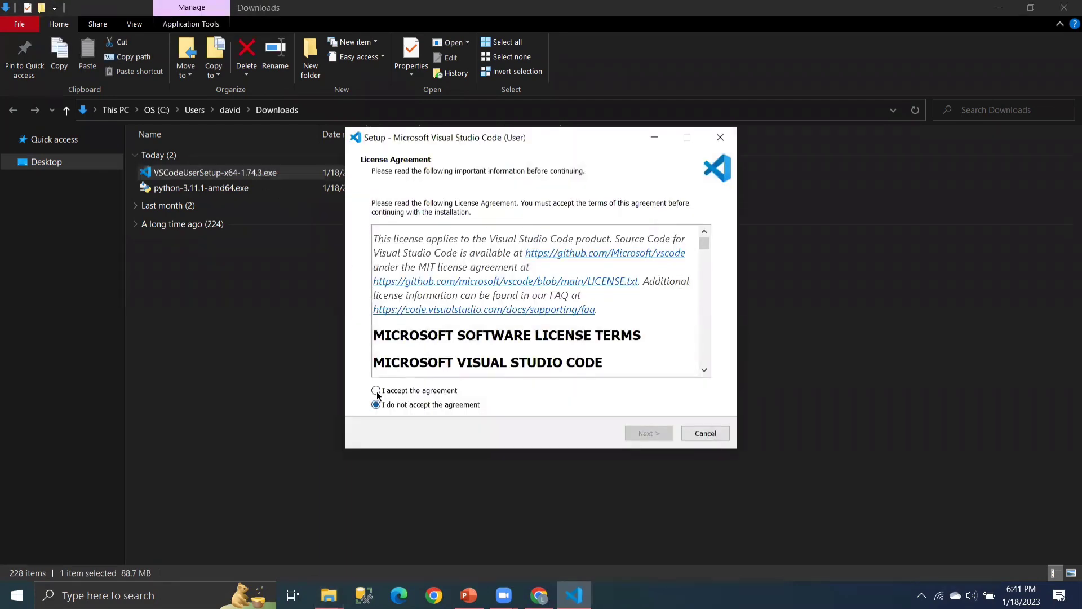
click(376, 390)
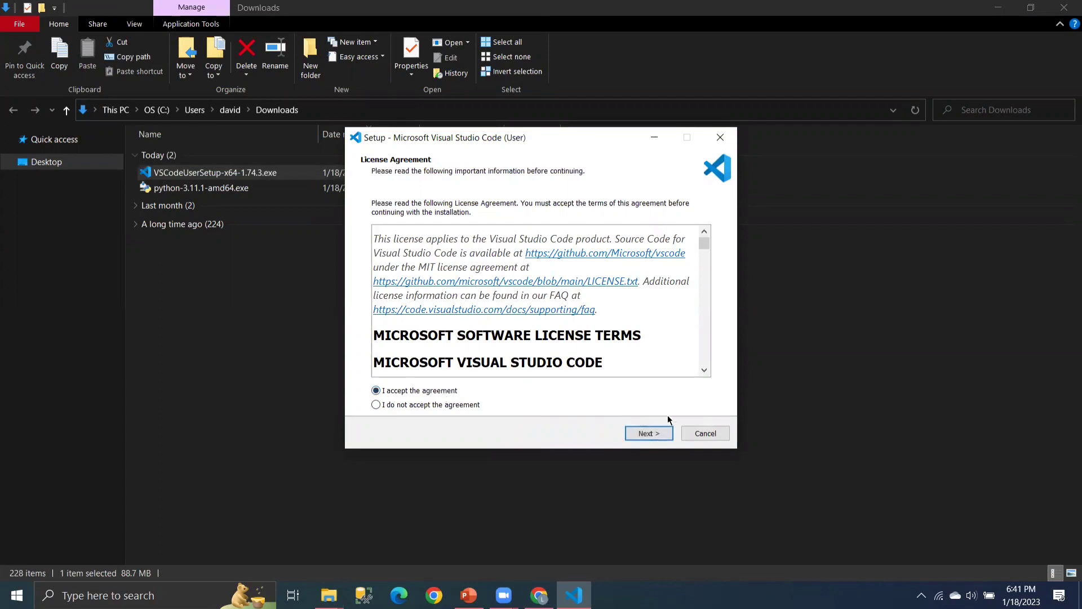
click(648, 433)
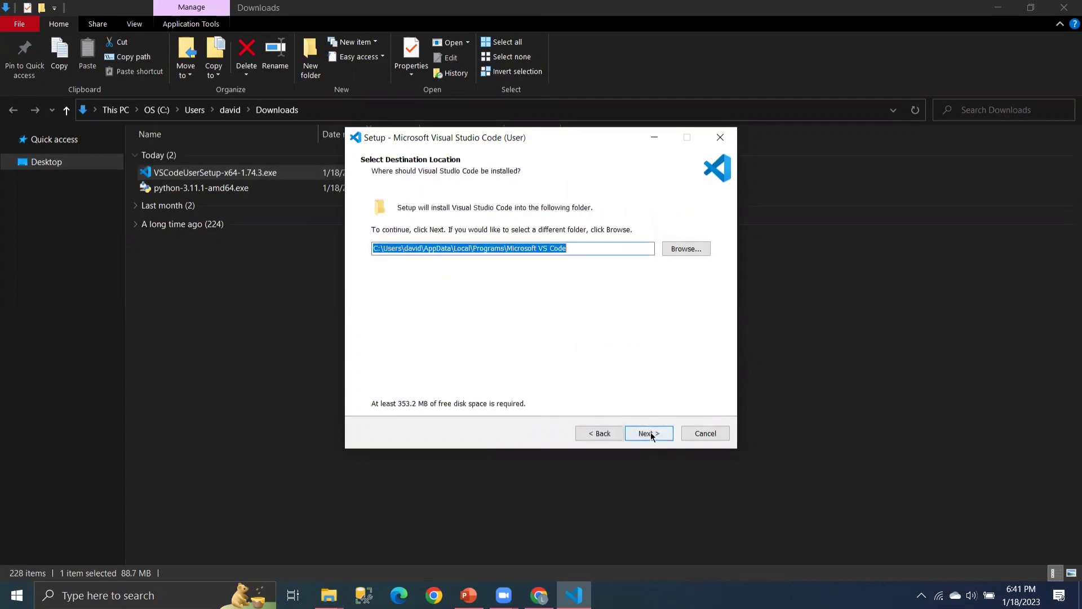
click(651, 434)
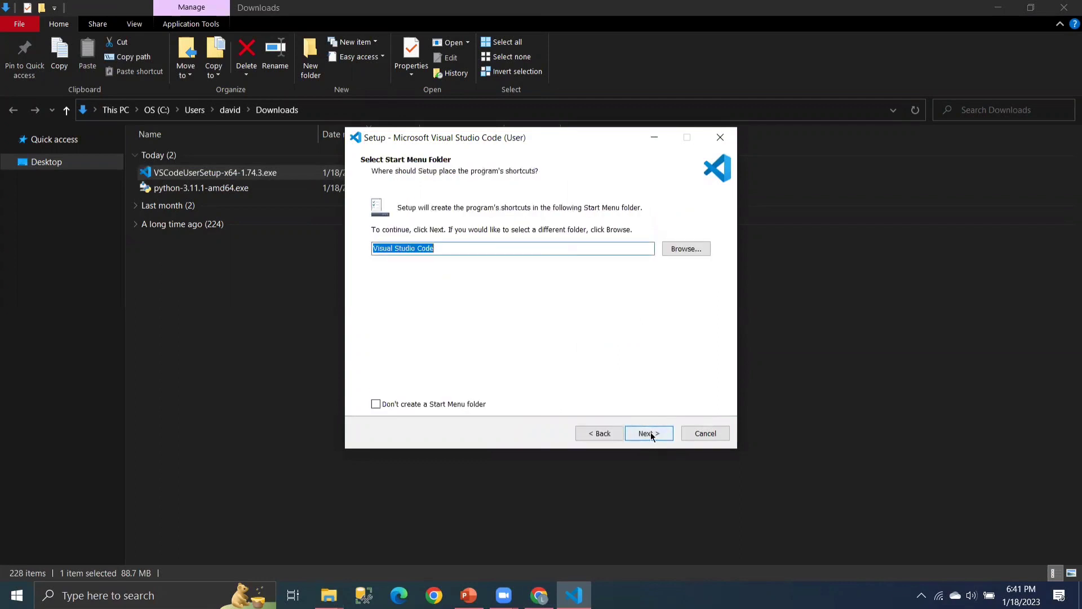
click(651, 434)
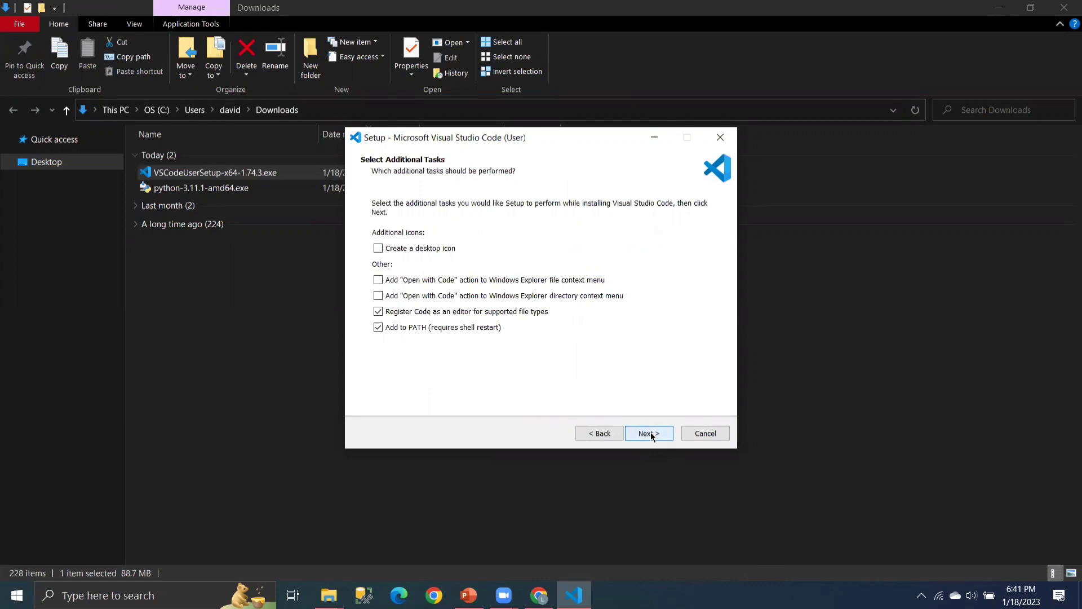
click(651, 434)
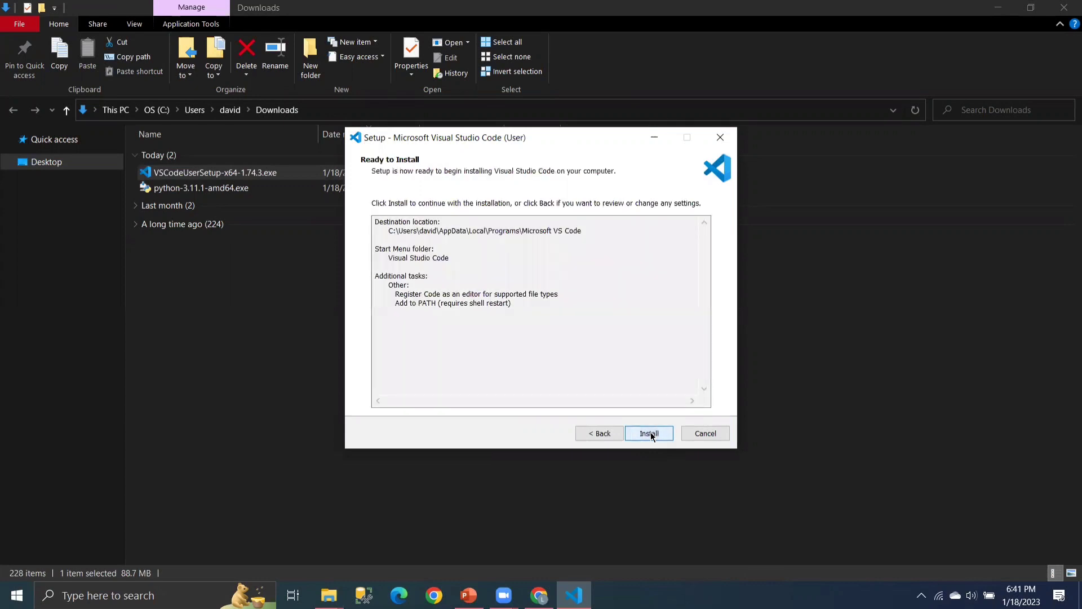
click(650, 434)
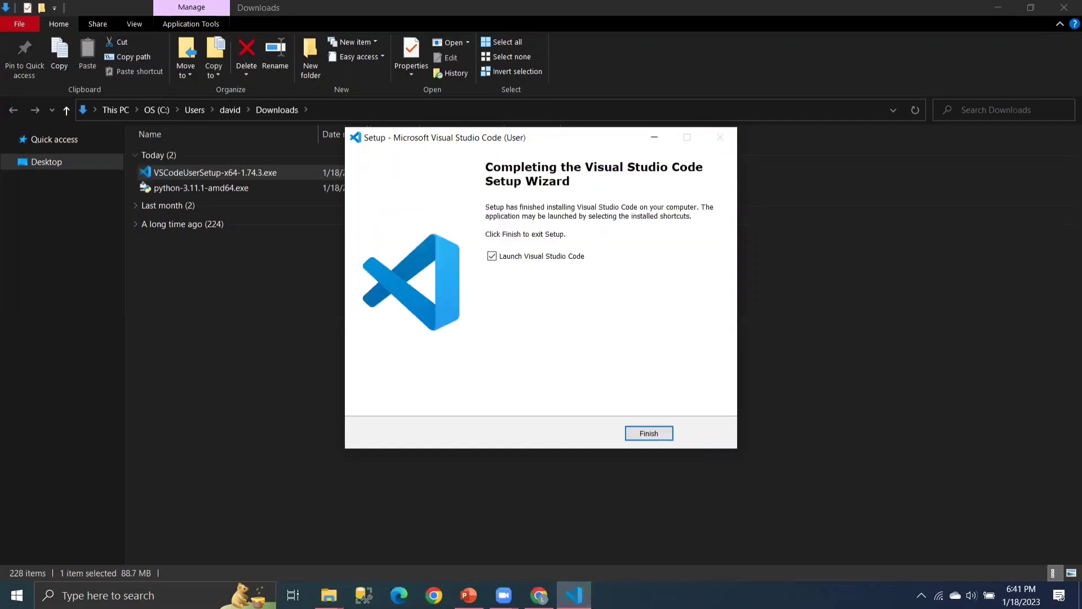
click(658, 434)
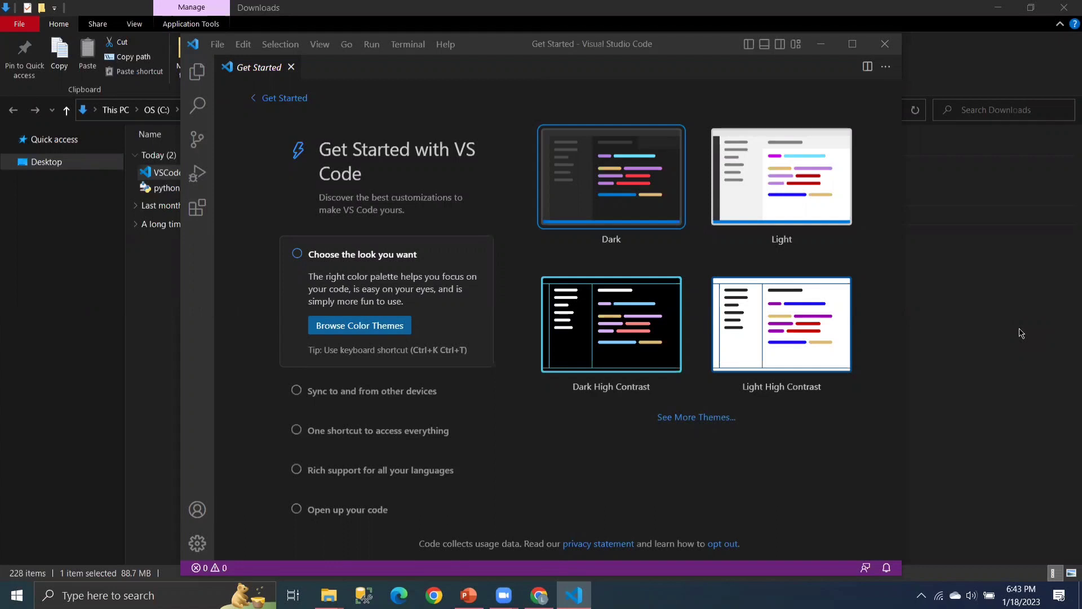
Step: Apply the Light color theme to the editor
click(808, 182)
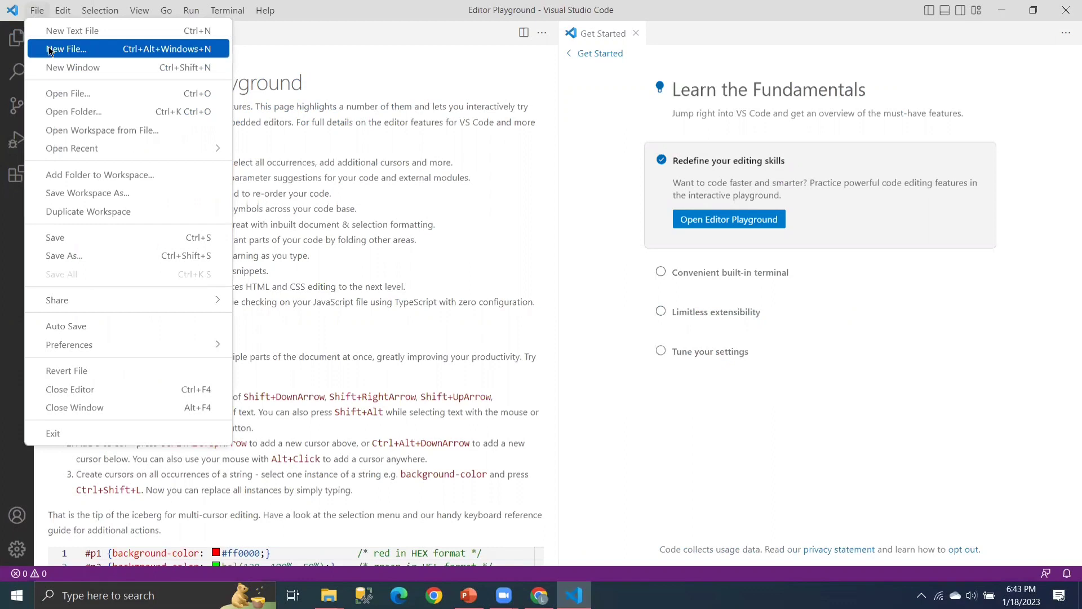
click(49, 50)
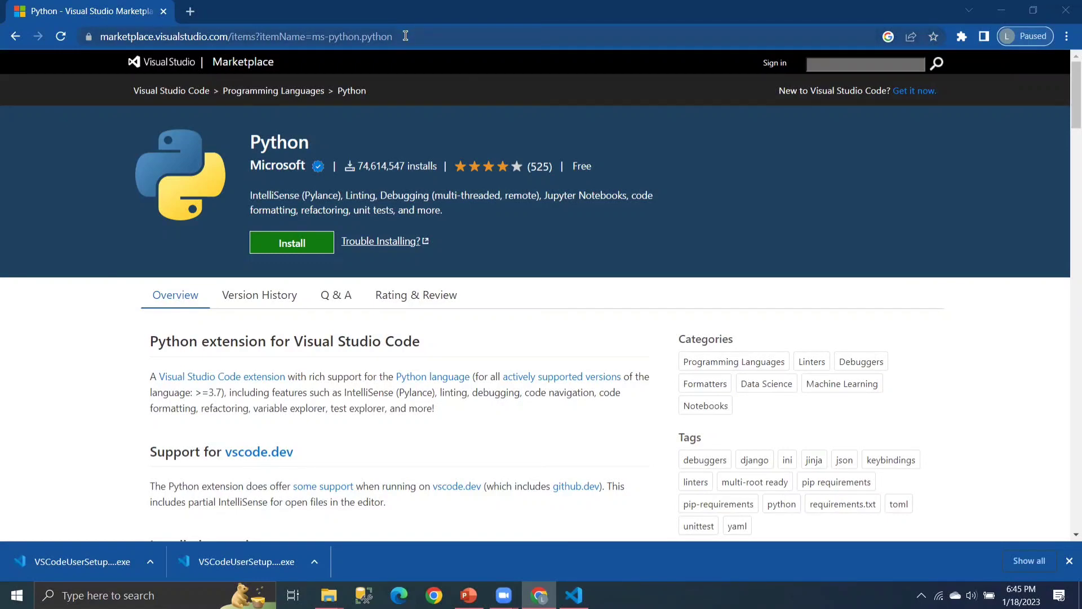
Step: Install Microsoft's Python extension from its Marketplace page, opening it in Visual Studio Code
click(299, 252)
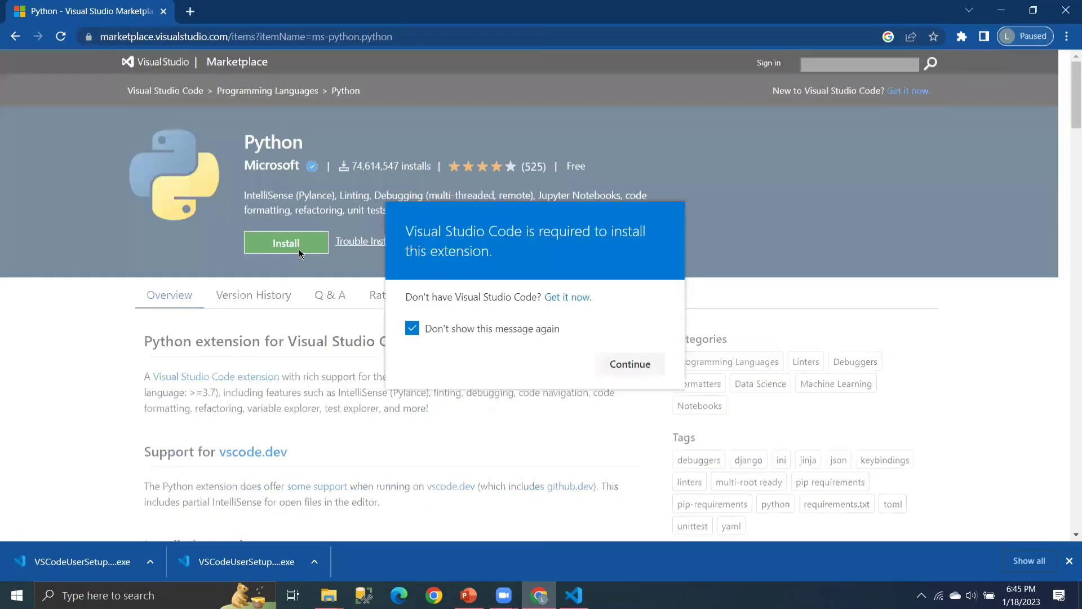
click(643, 369)
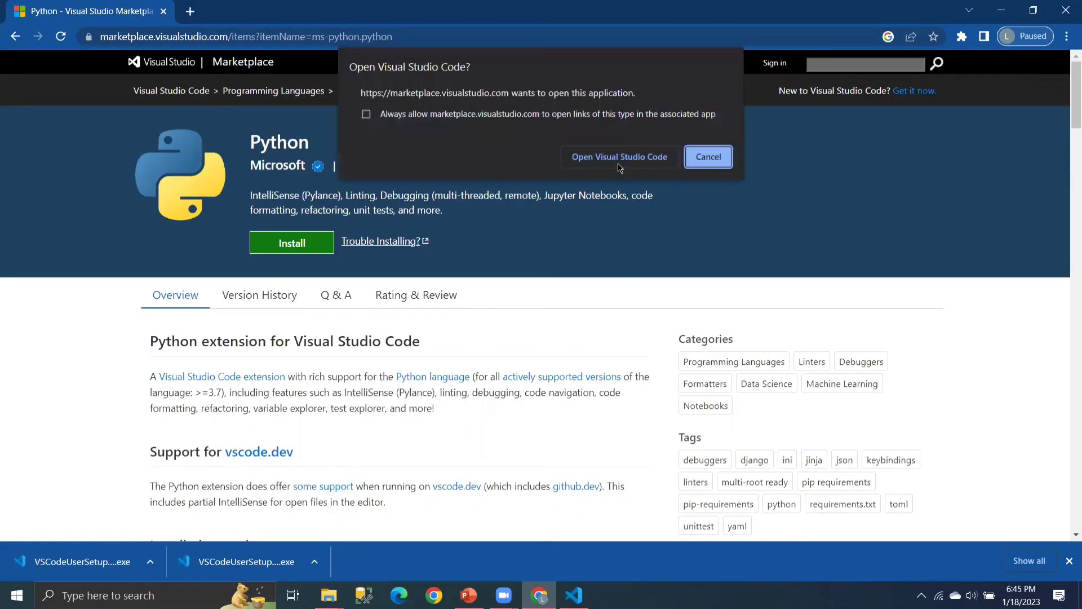
click(619, 158)
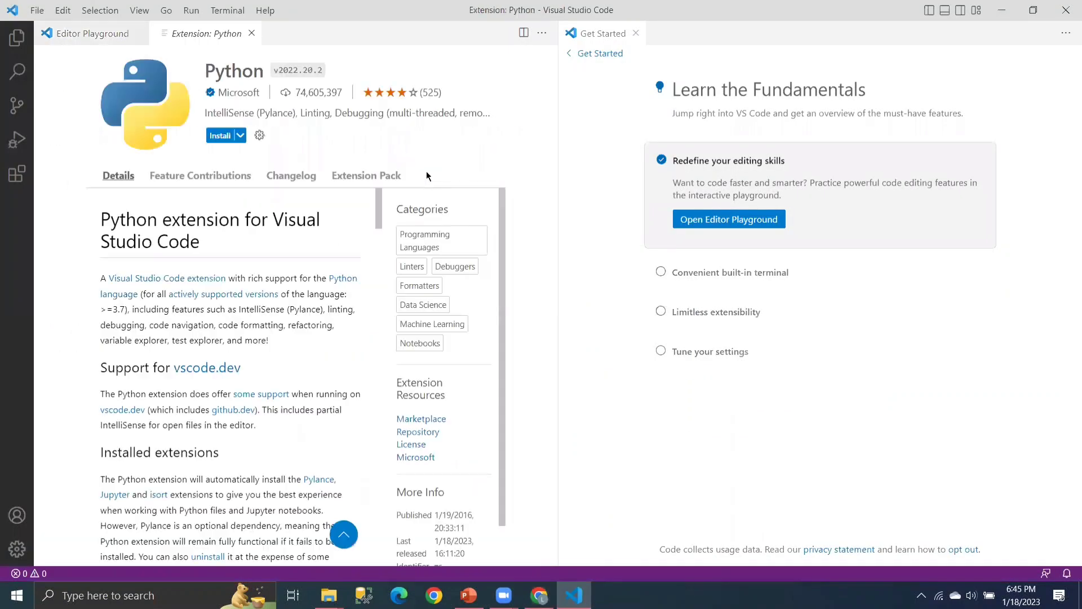
click(222, 137)
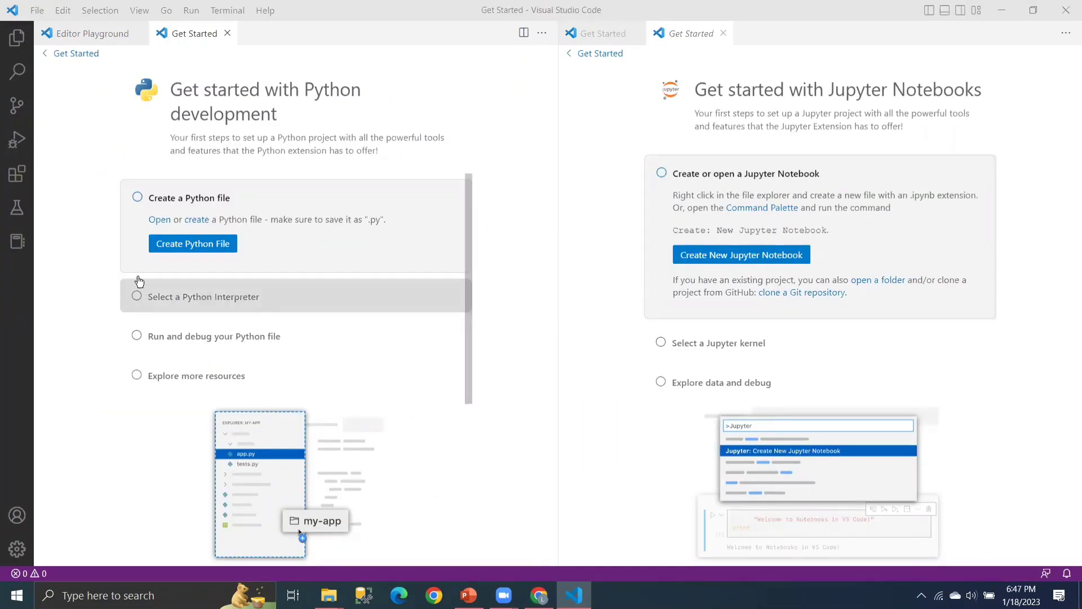
Step: Create a new Python file and close the Editor Playground and Python Get Started pages beside it
click(167, 243)
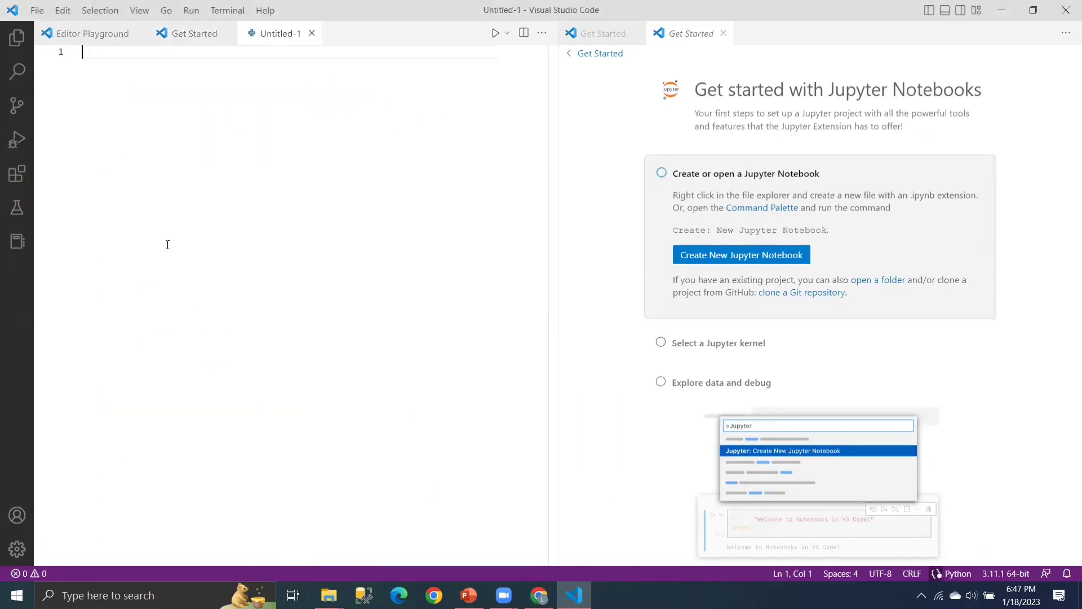
click(137, 33)
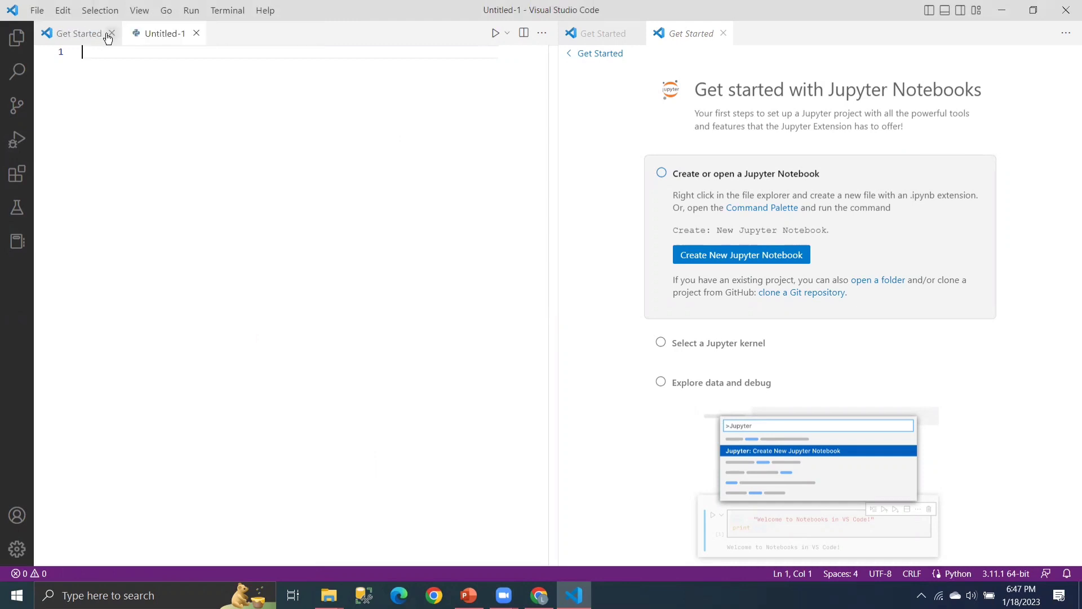
click(108, 34)
Step: Write print("hi") in the new Python file and try to run it
text(print()
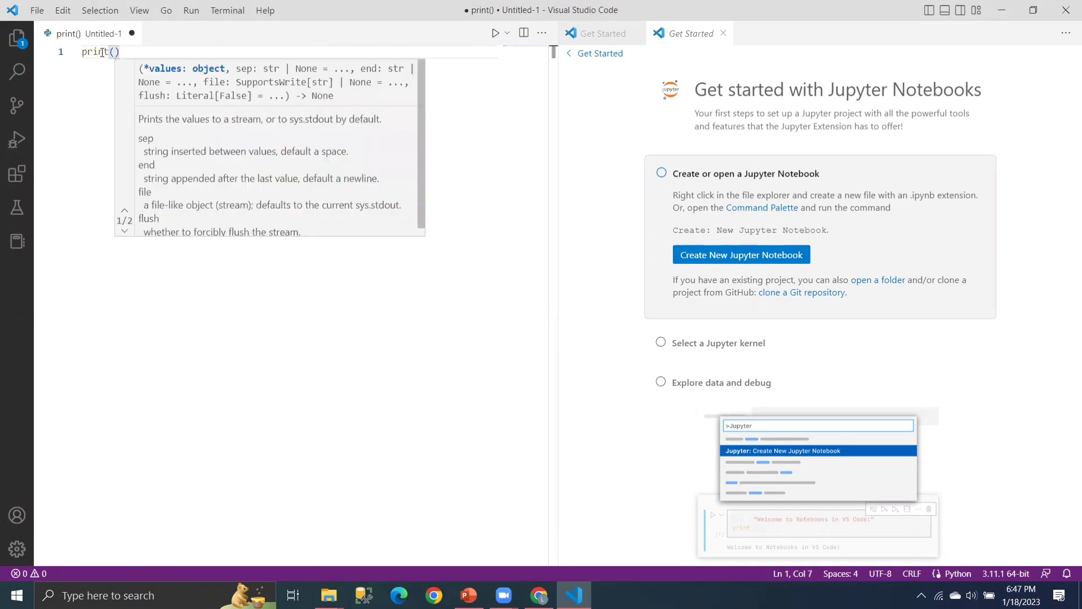
text("hi)
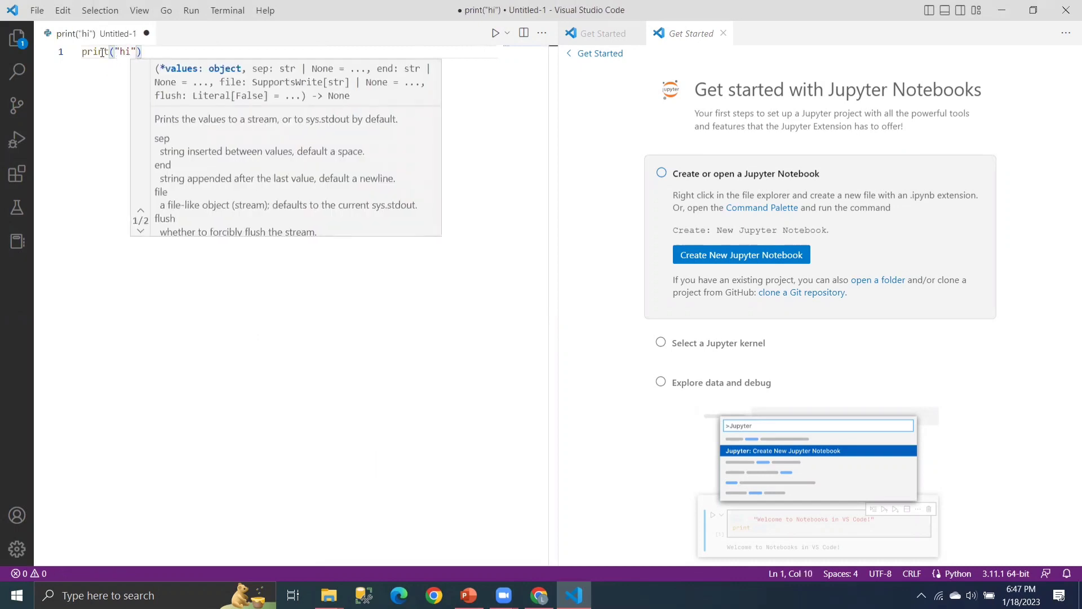
click(496, 36)
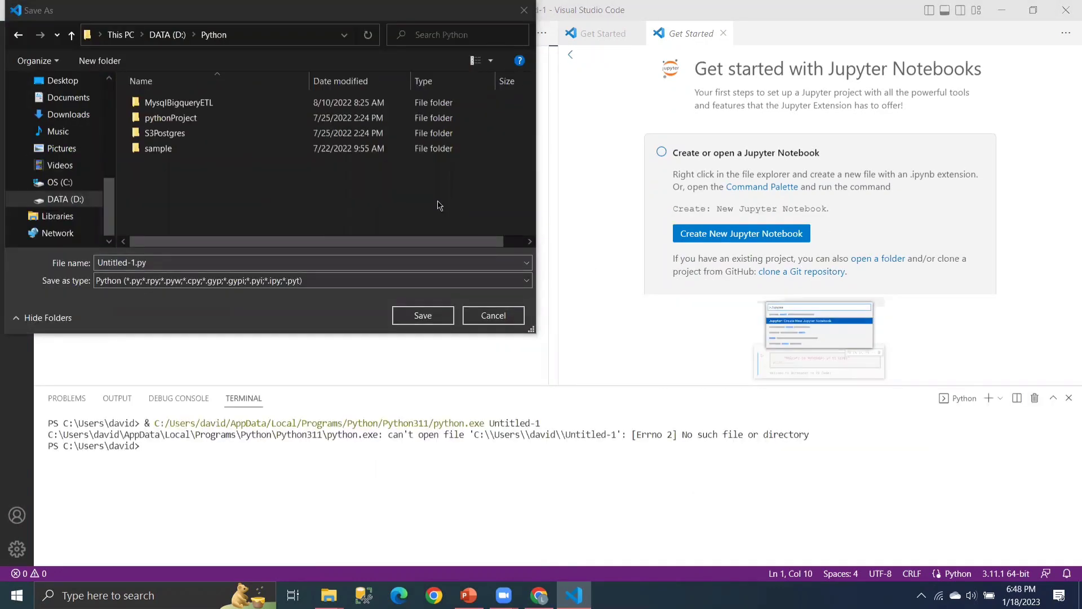
Step: Save the Python file as print1 in the Python folder on drive D
click(378, 261)
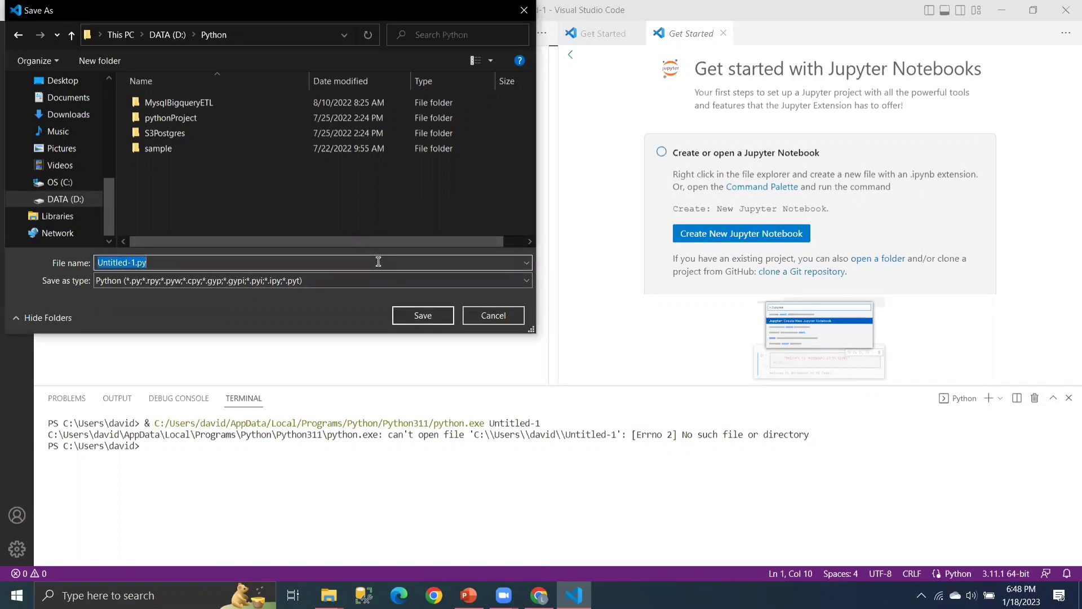
text(print)
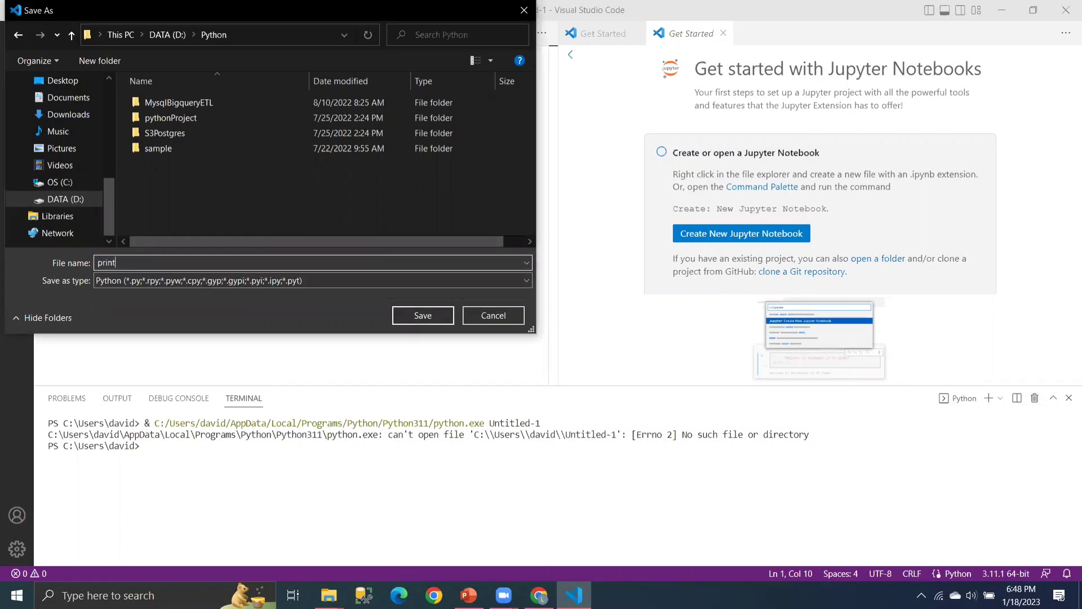
text(1)
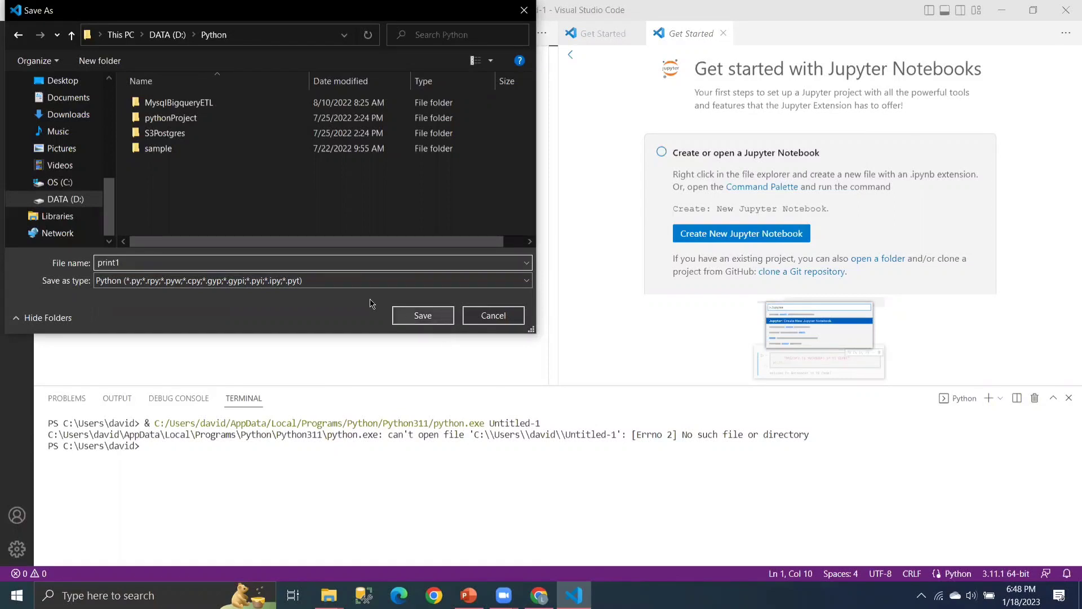
click(442, 316)
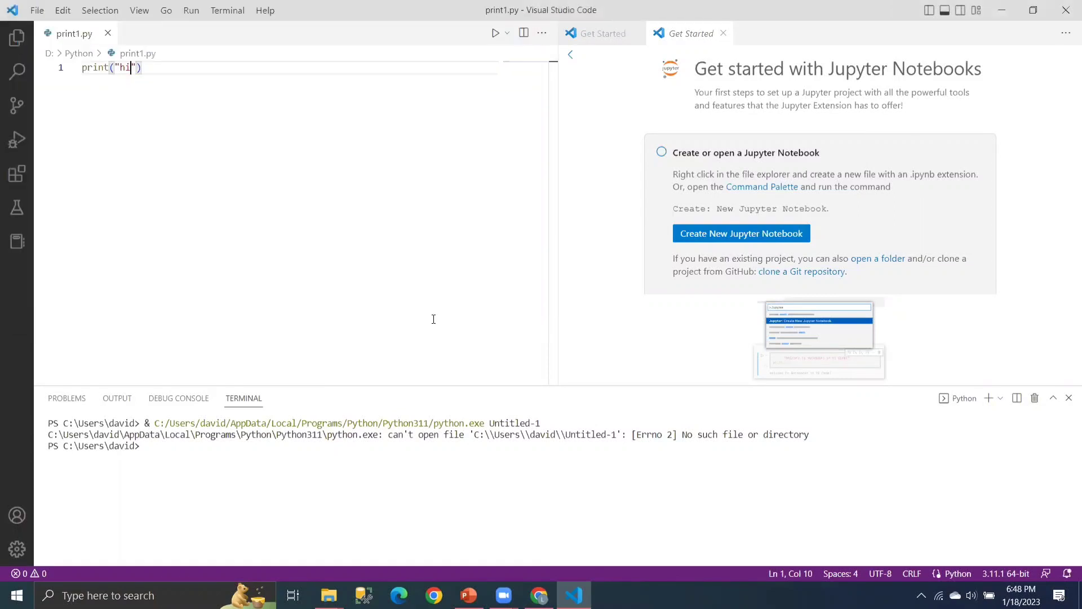
Step: Run print1.py and highlight its output line in the terminal
click(495, 35)
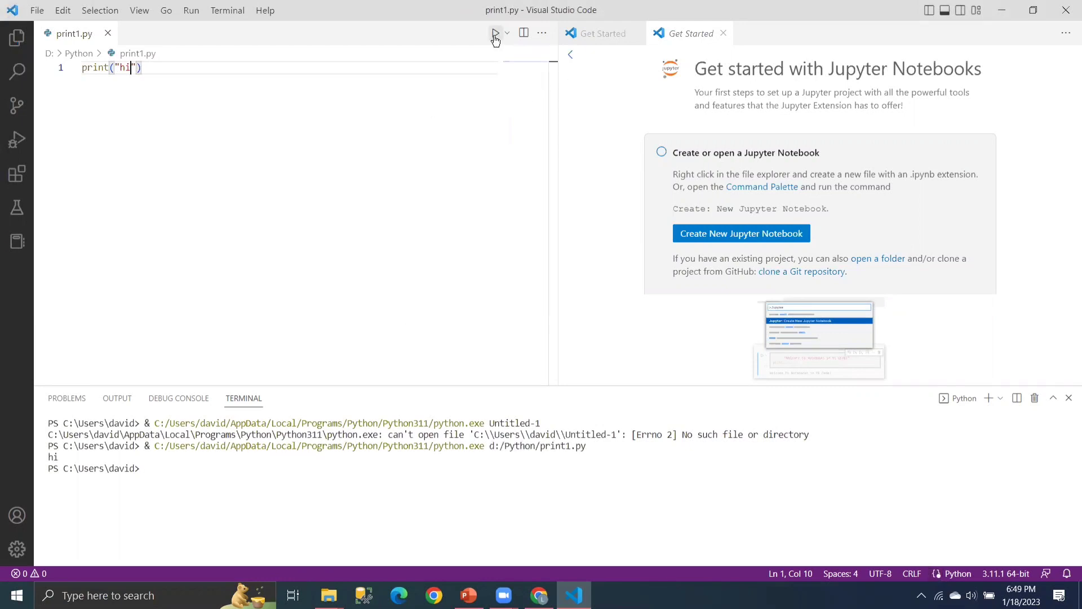
drag(62, 456, 37, 451)
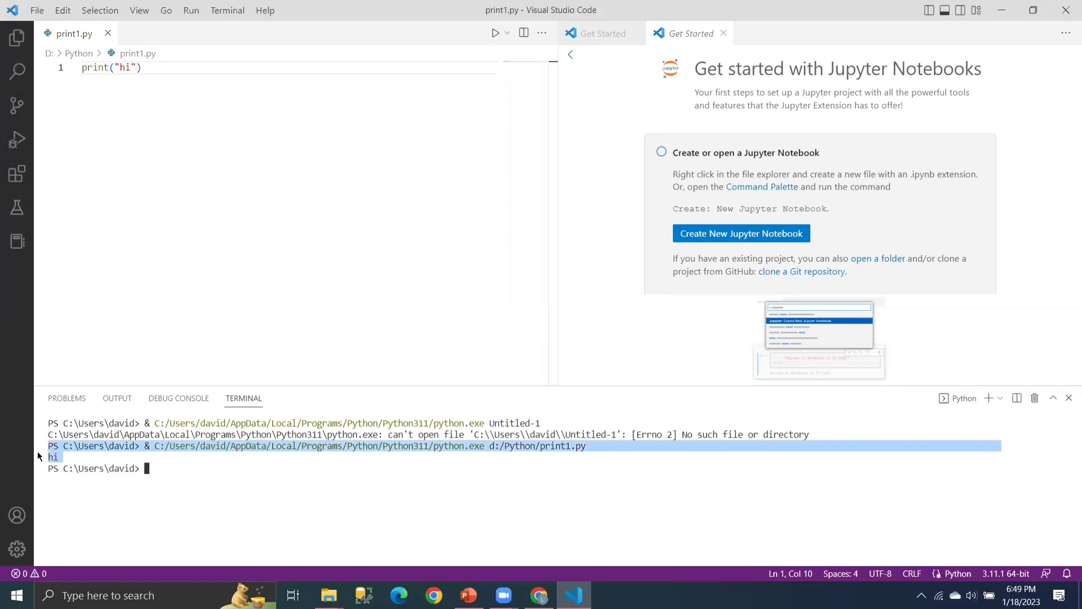
click(221, 455)
click(1013, 316)
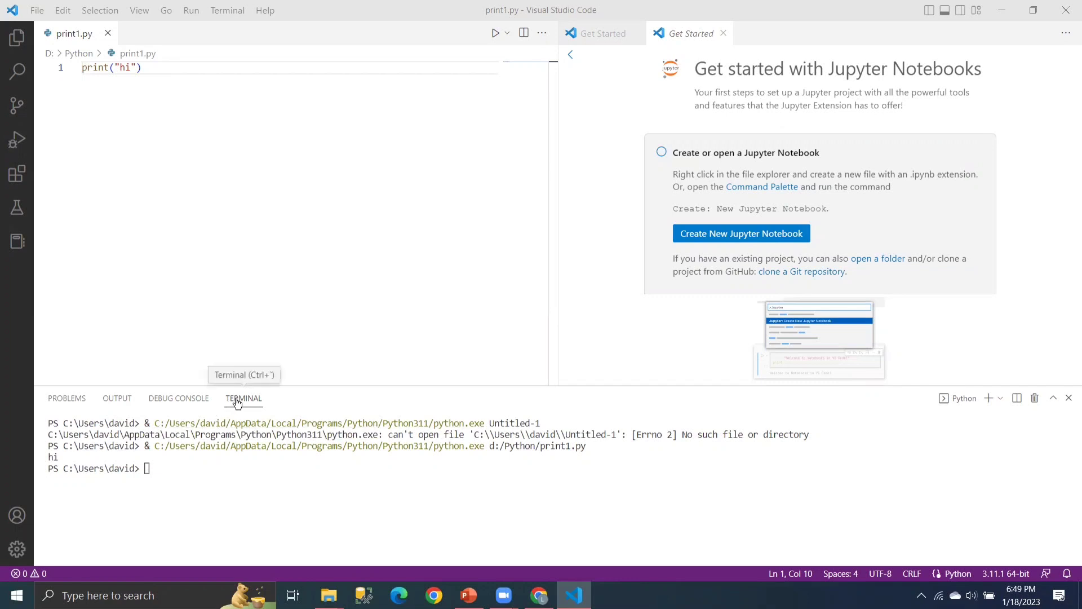
click(96, 457)
drag(97, 457, 48, 457)
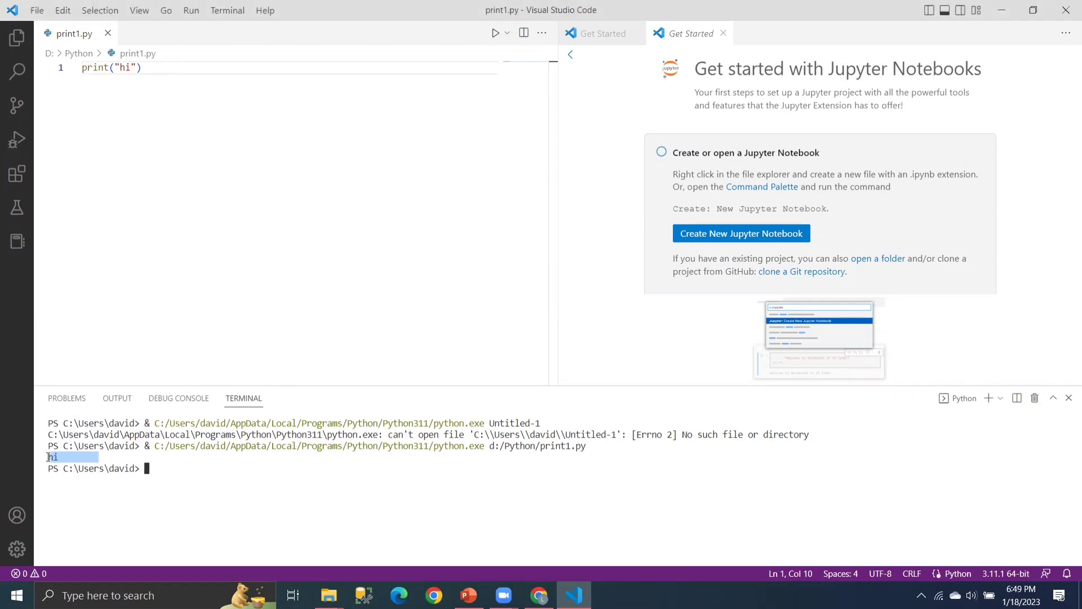